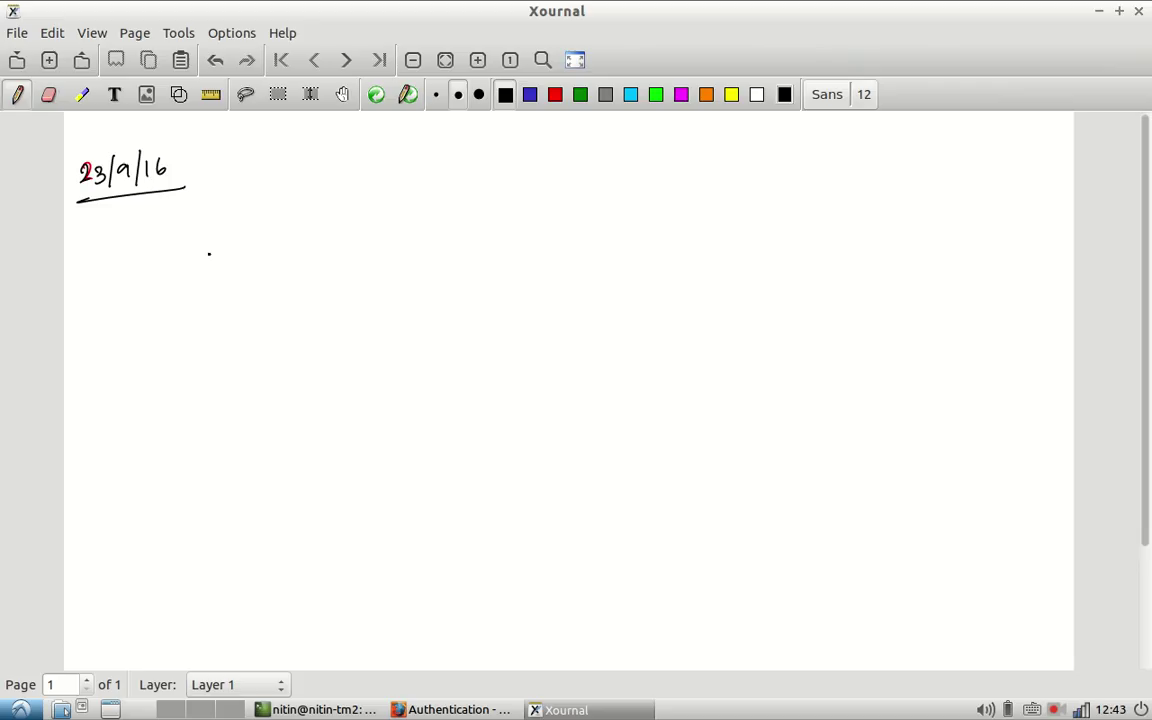
- Sketch a pass transistor under the date with gate A, input B and output Y
mouse_move(209, 253)
mouse_down()
mouse_move(247, 232)
mouse_move(334, 240)
mouse_up()
mouse_move(246, 225)
mouse_down()
mouse_move(283, 224)
mouse_move(267, 194)
mouse_move(299, 186)
mouse_up()
drag(185, 255, 187, 256)
drag(349, 227, 356, 238)
drag(363, 226, 354, 251)
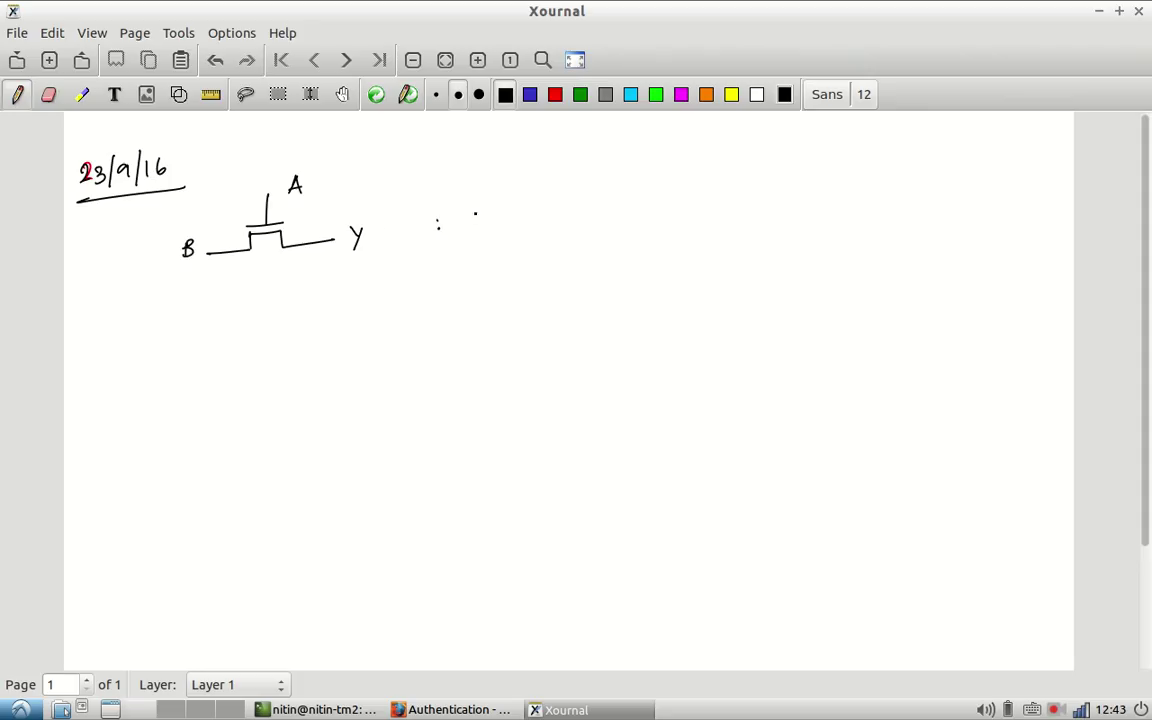
- Write 'Strong 0, Weak 1' beside the transistor sketch
mouse_move(481, 207)
mouse_down()
mouse_move(469, 221)
mouse_move(488, 221)
mouse_up()
drag(483, 210, 494, 210)
drag(497, 221, 514, 213)
mouse_move(523, 220)
mouse_down()
mouse_move(541, 219)
mouse_move(529, 233)
mouse_move(568, 201)
mouse_up()
mouse_move(480, 250)
mouse_down()
mouse_move(485, 265)
mouse_move(505, 252)
mouse_move(516, 262)
mouse_up()
drag(528, 256, 533, 265)
mouse_move(541, 253)
mouse_down()
mouse_move(542, 265)
mouse_move(568, 265)
mouse_up()
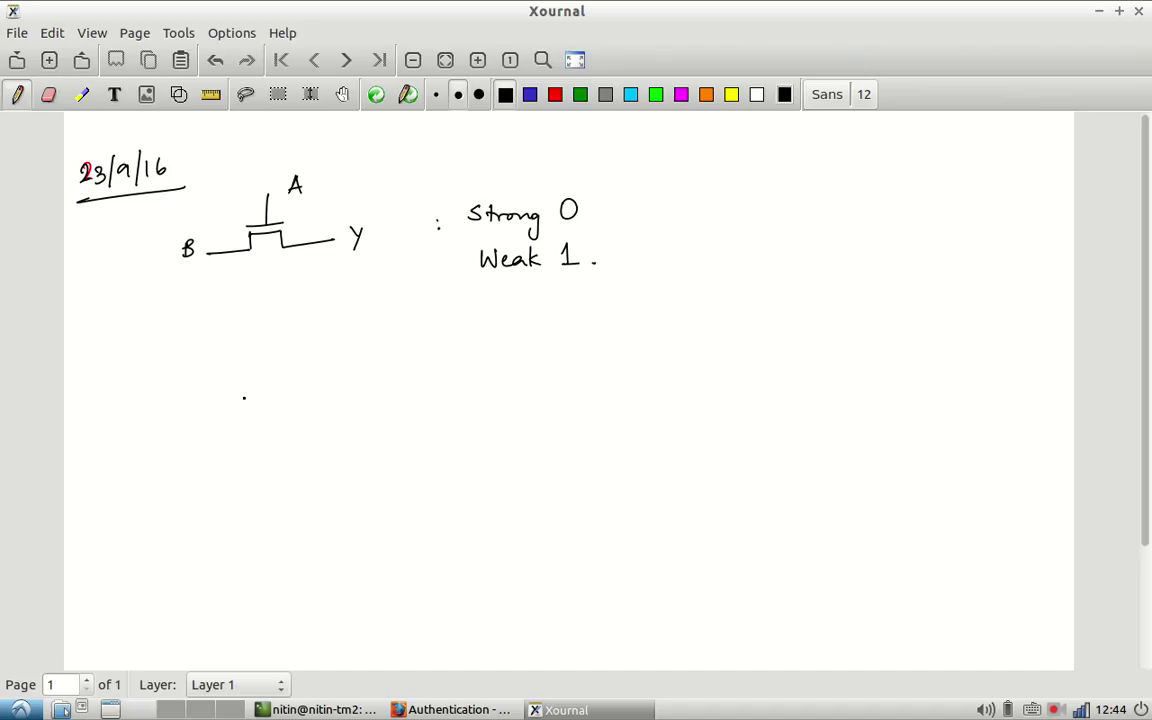
- Draw the transmission gate's channel, inverted gate bubble and output line
mouse_move(222, 401)
mouse_down()
mouse_move(270, 399)
mouse_move(270, 386)
mouse_move(301, 382)
mouse_move(303, 406)
mouse_move(300, 374)
mouse_move(285, 370)
mouse_move(308, 410)
mouse_move(285, 416)
mouse_up()
drag(289, 420, 289, 446)
drag(308, 390, 359, 386)
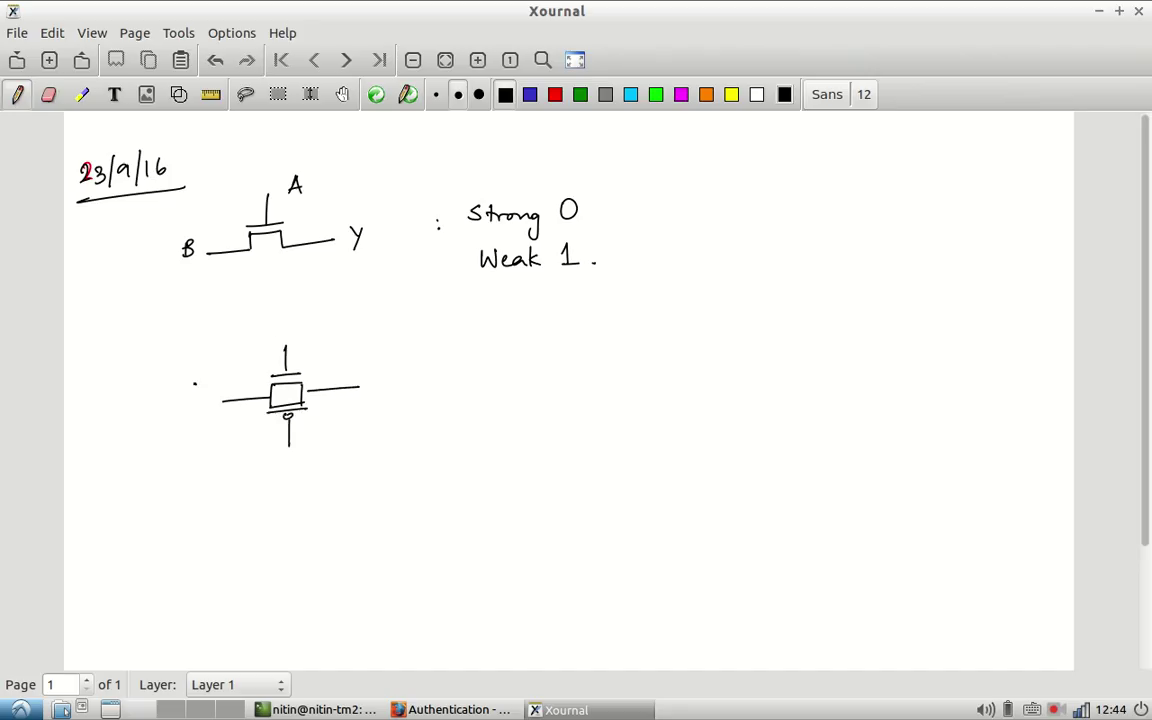
- Label input B and gate A, erase the stray Y, then add A-bar and output Y
drag(194, 381, 194, 400)
drag(195, 381, 195, 400)
drag(302, 344, 312, 337)
mouse_move(308, 441)
mouse_down()
mouse_move(306, 467)
mouse_move(321, 445)
mouse_move(305, 470)
mouse_move(318, 470)
mouse_up()
click(48, 100)
click(18, 97)
drag(307, 462, 320, 440)
drag(378, 379, 384, 389)
drag(389, 378, 382, 398)
- Draw the equivalent circuit with Rn parallel to Rp between input A and output Y
mouse_move(493, 386)
mouse_down()
mouse_move(550, 378)
mouse_move(550, 400)
mouse_up()
drag(550, 355, 630, 349)
drag(588, 311, 598, 328)
drag(602, 320, 611, 328)
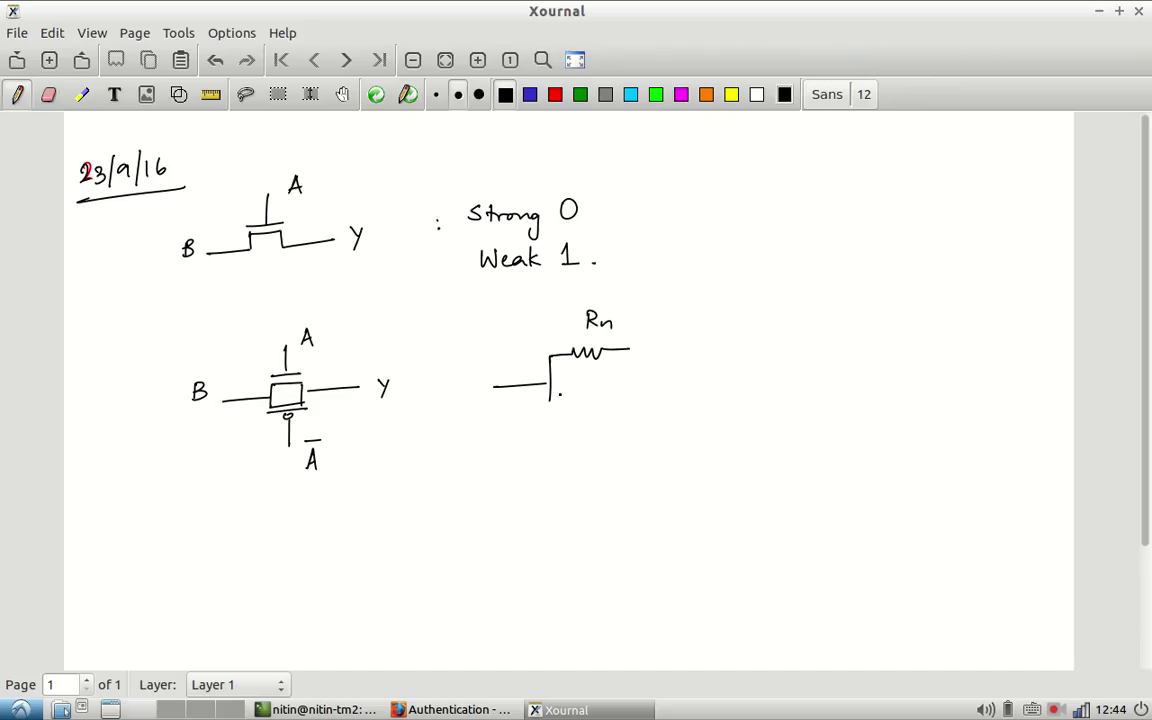
drag(550, 397, 627, 392)
mouse_move(591, 406)
mouse_down()
mouse_move(591, 428)
mouse_move(598, 420)
mouse_move(606, 432)
mouse_up()
drag(628, 373, 687, 368)
drag(692, 356, 684, 378)
drag(490, 378, 502, 377)
drag(492, 370, 500, 370)
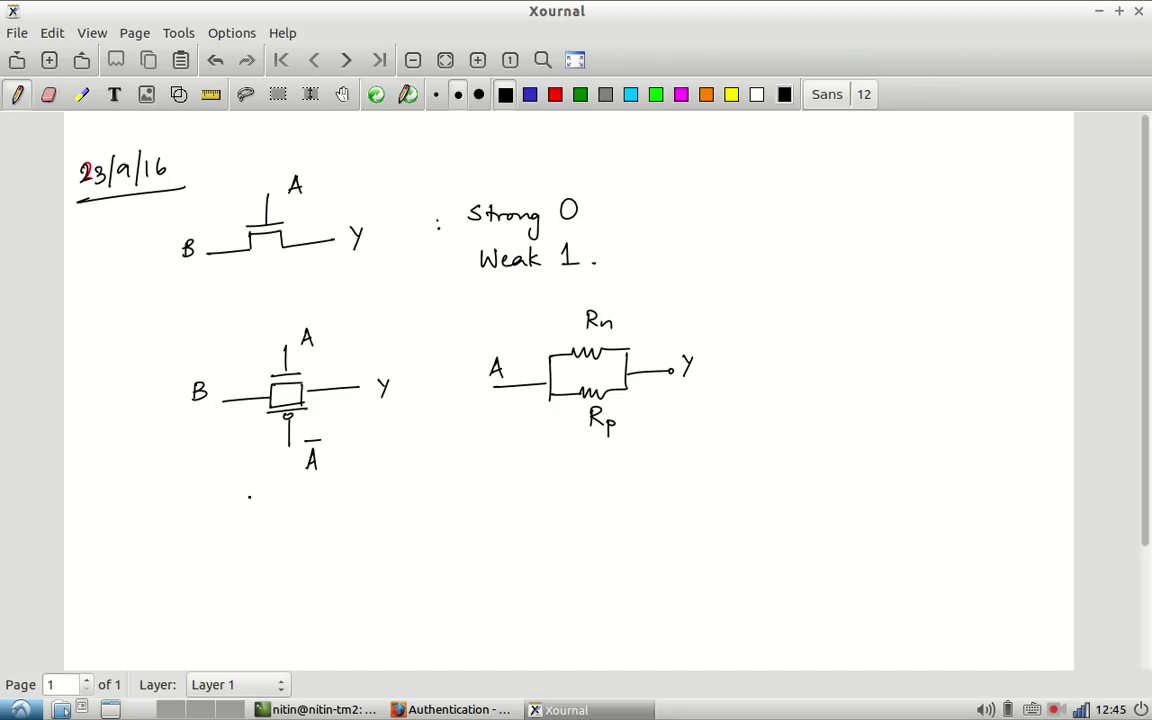
- Caption the sketches 'Transmission Gate.' and add a blank second page
mouse_move(224, 505)
mouse_down()
mouse_move(256, 501)
mouse_move(240, 528)
mouse_move(256, 514)
mouse_up()
mouse_move(270, 516)
mouse_down()
mouse_move(272, 527)
mouse_move(328, 527)
mouse_up()
drag(336, 514, 337, 527)
drag(345, 527, 357, 527)
drag(368, 518, 442, 521)
drag(445, 504, 452, 508)
drag(451, 514, 460, 516)
drag(475, 515, 476, 516)
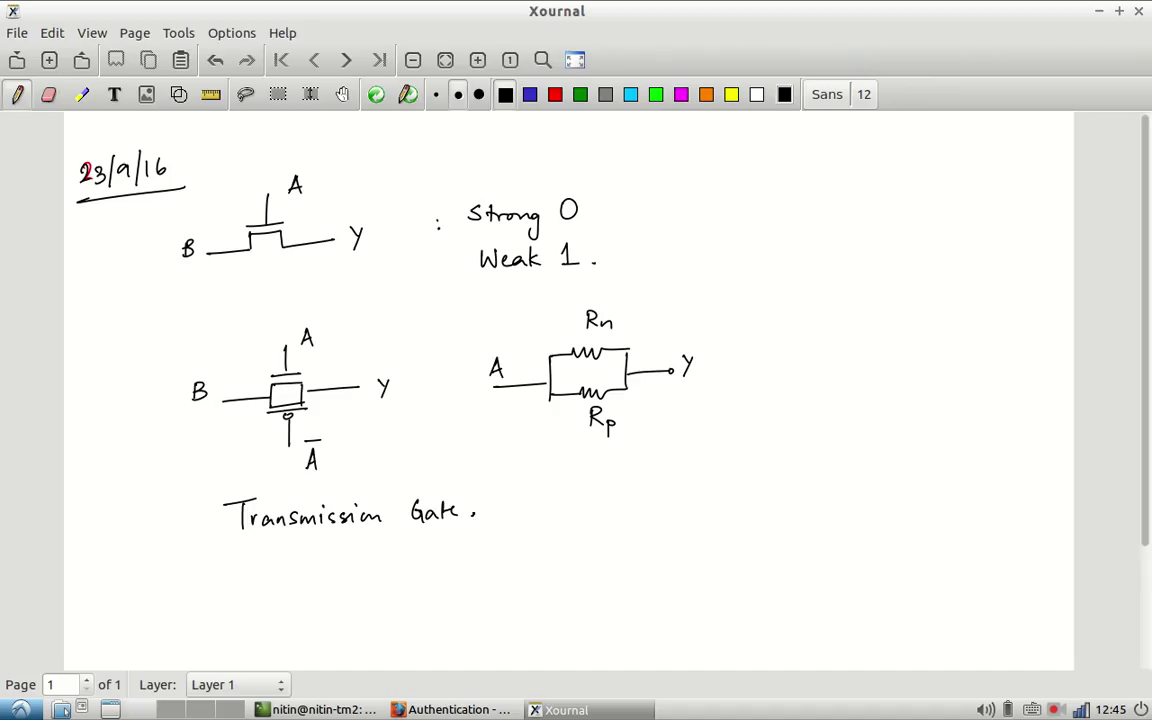
click(346, 60)
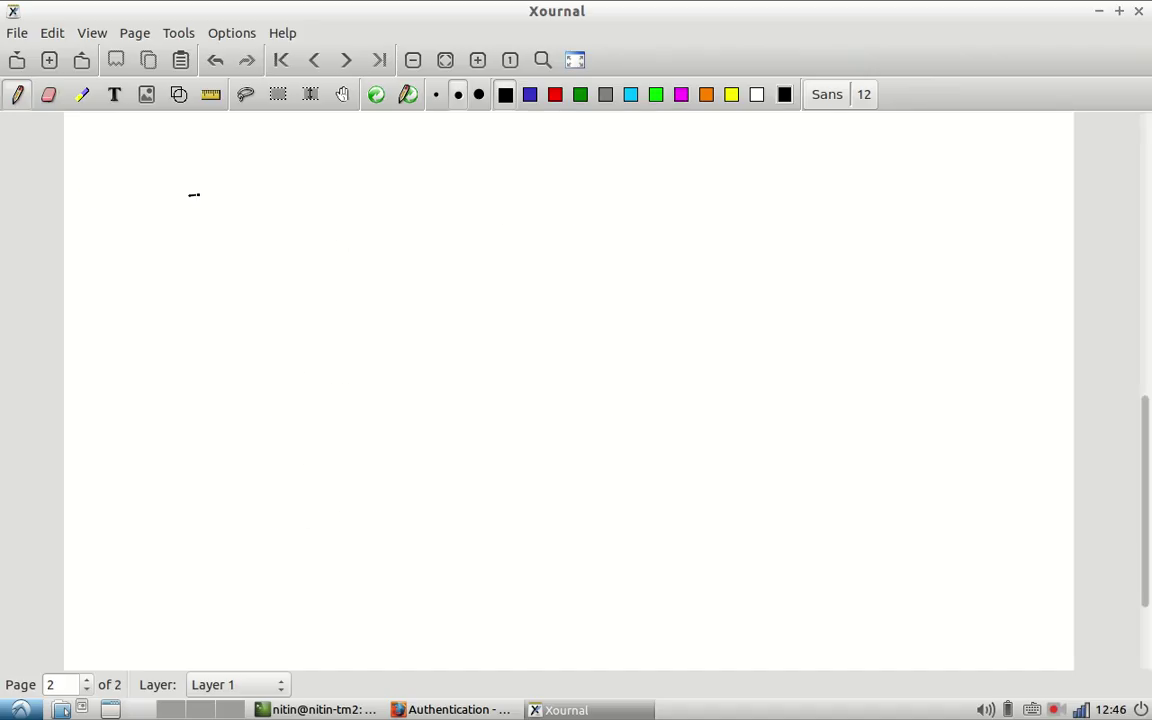
- Draw two transmission gates on page 2 with their outputs joined by a vertical wire
mouse_move(200, 194)
mouse_down()
mouse_move(226, 181)
mouse_move(252, 196)
mouse_move(227, 203)
mouse_move(247, 172)
mouse_up()
drag(237, 143, 237, 168)
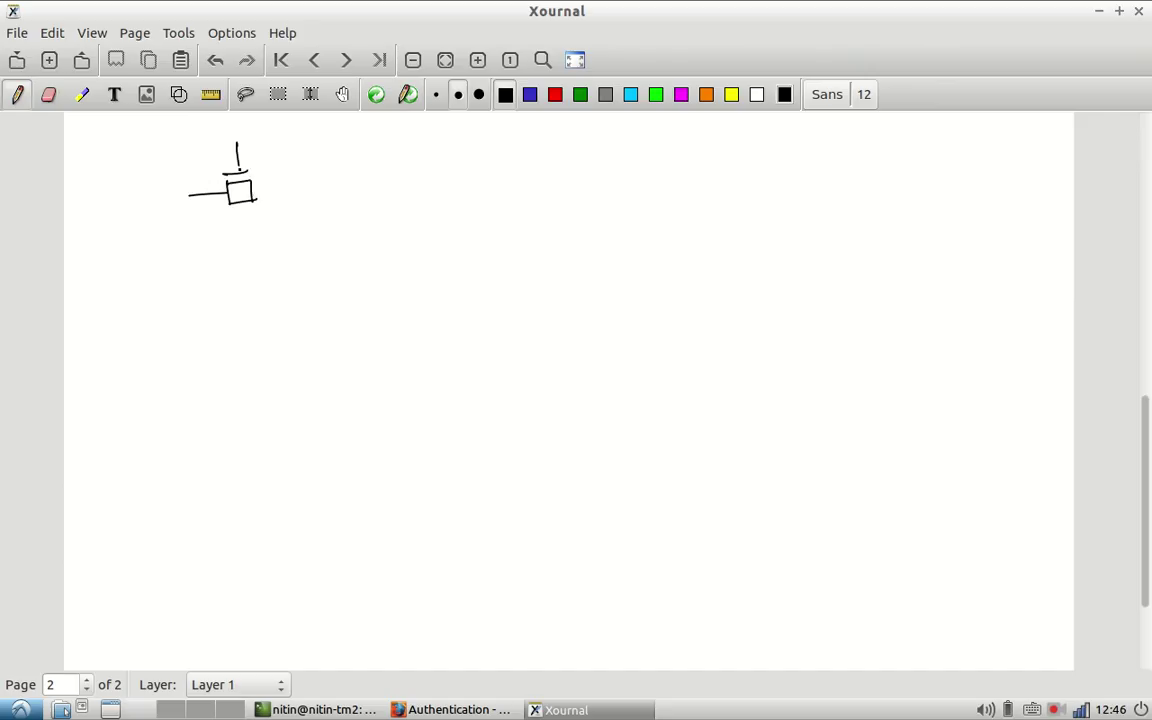
mouse_move(229, 213)
mouse_down()
mouse_move(256, 209)
mouse_move(245, 246)
mouse_up()
drag(254, 189, 332, 186)
drag(191, 313, 231, 310)
mouse_move(231, 321)
mouse_down()
mouse_move(231, 298)
mouse_move(256, 320)
mouse_move(231, 321)
mouse_up()
mouse_move(229, 293)
mouse_down()
mouse_move(255, 292)
mouse_move(248, 361)
mouse_up()
drag(256, 310, 334, 304)
drag(335, 187, 337, 304)
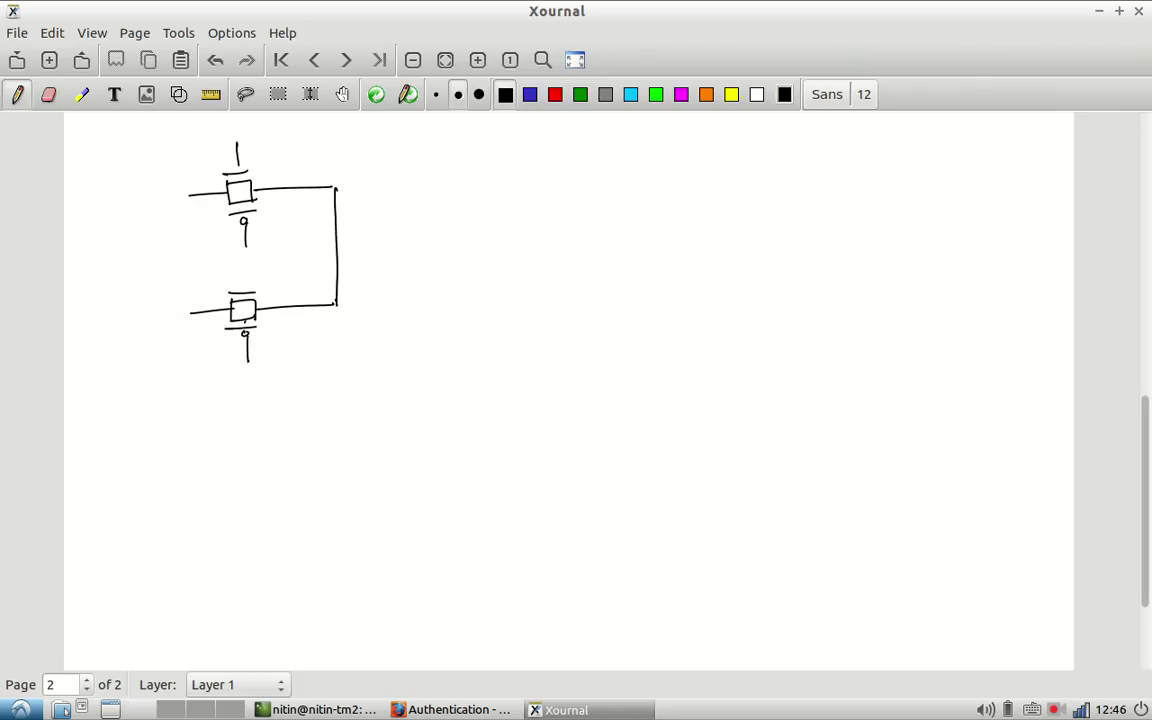
- Label inputs A and B, selects S and S-bar, and the mux output Y
drag(141, 198, 153, 198)
drag(143, 192, 151, 192)
drag(142, 314, 142, 330)
drag(142, 313, 142, 329)
drag(257, 123, 247, 137)
drag(245, 224, 247, 292)
mouse_move(220, 252)
mouse_down()
mouse_move(246, 252)
mouse_move(198, 250)
mouse_move(197, 260)
mouse_up()
drag(194, 235, 209, 233)
drag(253, 374, 238, 388)
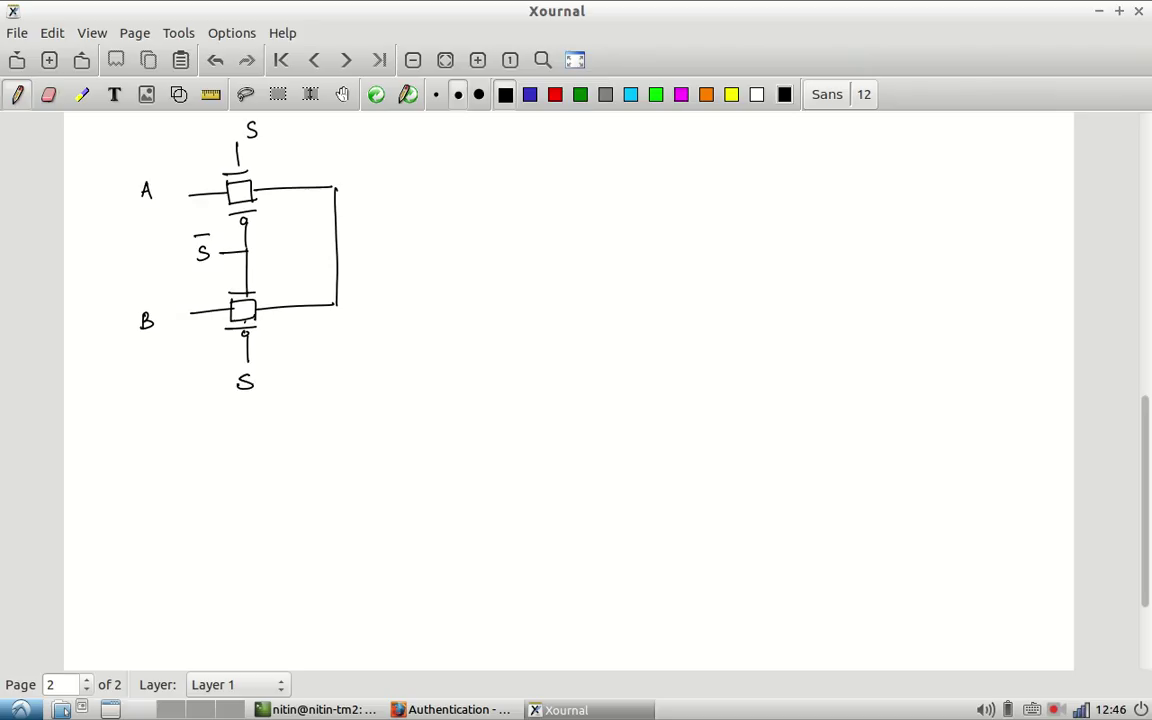
drag(338, 246, 398, 248)
drag(404, 238, 397, 256)
- Complete the equation Y = S·A + S̄·B after the output
drag(419, 246, 541, 242)
click(482, 246)
mouse_move(533, 235)
mouse_down()
mouse_move(533, 250)
mouse_move(555, 233)
mouse_move(551, 245)
mouse_up()
click(572, 239)
mouse_move(549, 223)
mouse_down()
mouse_move(592, 232)
mouse_move(586, 245)
mouse_up()
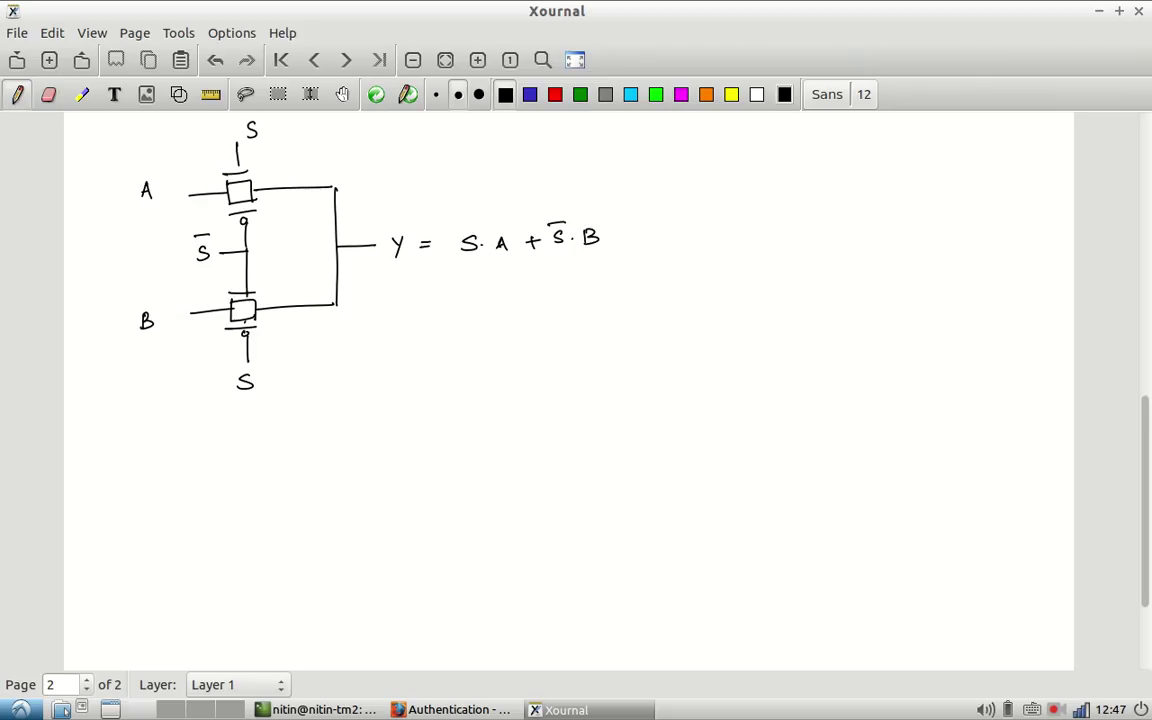
- Draw a trapezoid mux symbol with B on input 0, A on input 1, select S, output Y
mouse_move(511, 355)
mouse_down()
mouse_move(510, 288)
mouse_move(533, 299)
mouse_move(539, 331)
mouse_move(512, 354)
mouse_up()
drag(525, 302, 528, 403)
drag(473, 303, 512, 301)
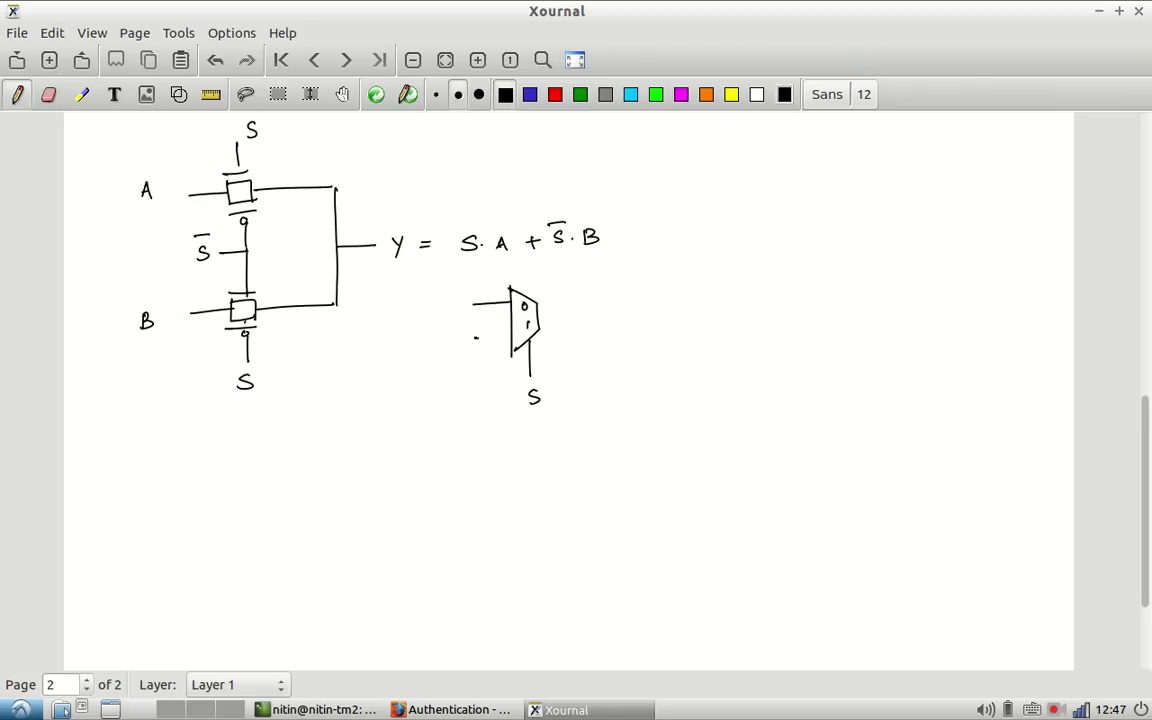
drag(476, 338, 512, 336)
mouse_move(467, 364)
mouse_down()
mouse_move(472, 345)
mouse_move(478, 364)
mouse_up()
drag(469, 357, 476, 357)
drag(455, 293, 456, 309)
mouse_move(538, 311)
mouse_down()
mouse_move(596, 311)
mouse_move(594, 324)
mouse_up()
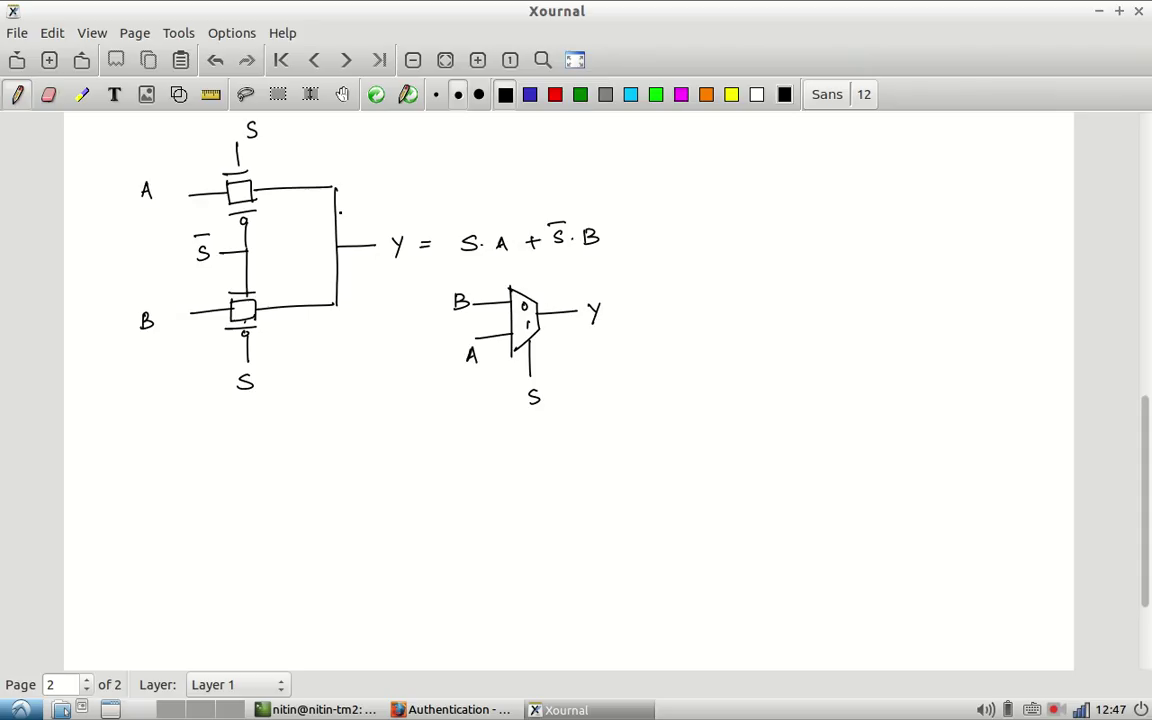
- Draw a filled junction dot where the Y output line meets the vertical wire
drag(336, 242, 339, 246)
- Draw three cascaded muxes, the first two with select S0 and the final one S1
mouse_move(297, 470)
mouse_down()
mouse_move(297, 444)
mouse_move(322, 470)
mouse_move(297, 498)
mouse_move(298, 572)
mouse_up()
drag(297, 524, 298, 574)
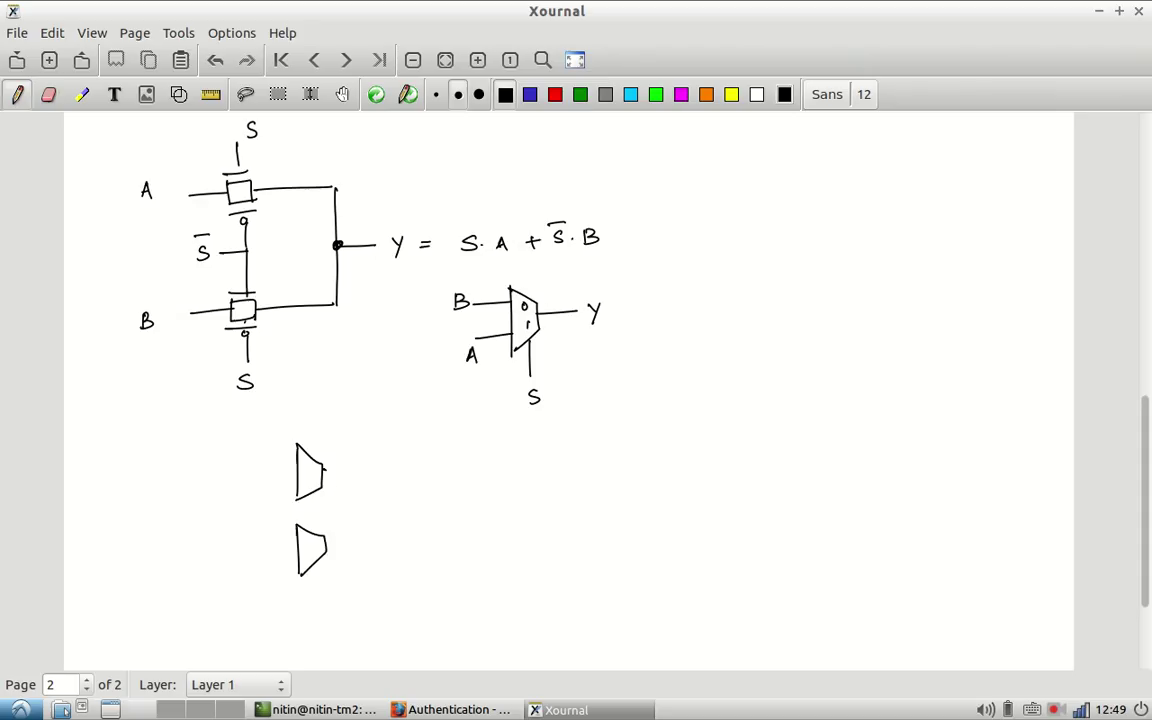
mouse_move(321, 468)
mouse_down()
mouse_move(360, 500)
mouse_move(363, 536)
mouse_up()
mouse_move(363, 485)
mouse_down()
mouse_move(364, 535)
mouse_move(432, 499)
mouse_up()
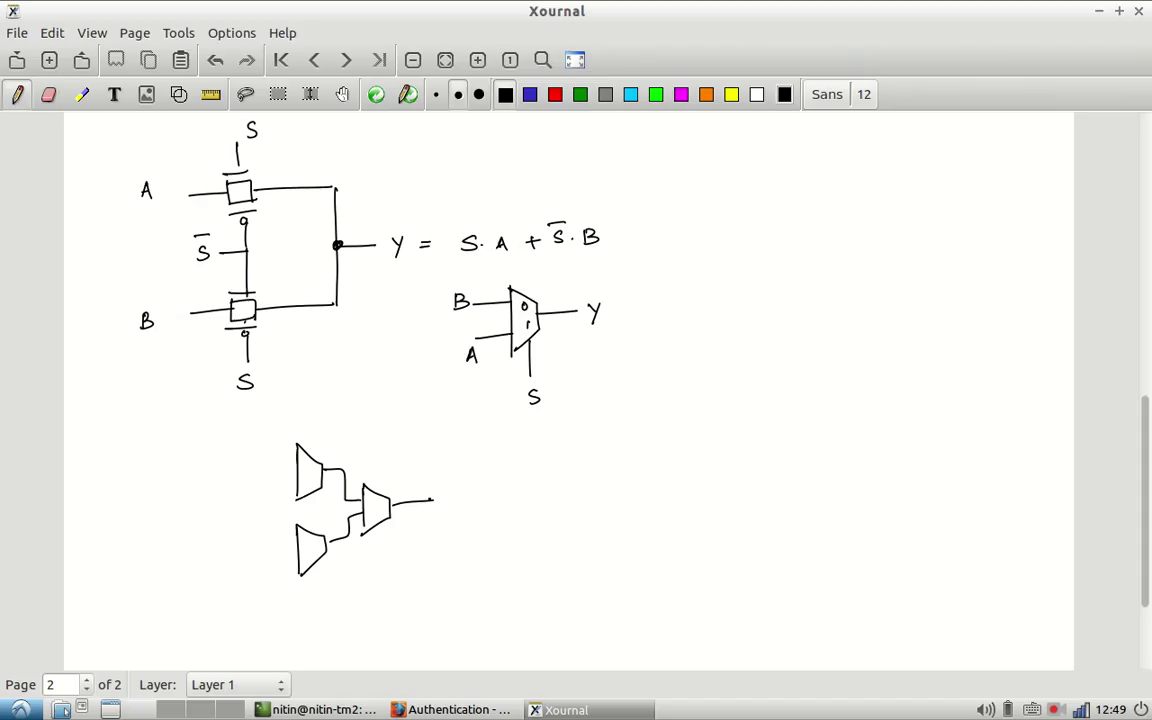
drag(311, 496, 312, 514)
mouse_move(327, 500)
mouse_down()
mouse_move(318, 512)
mouse_move(329, 504)
mouse_up()
drag(313, 574, 319, 597)
drag(330, 590, 331, 590)
drag(370, 527, 371, 553)
mouse_move(388, 549)
mouse_down()
mouse_move(381, 561)
mouse_move(393, 560)
mouse_up()
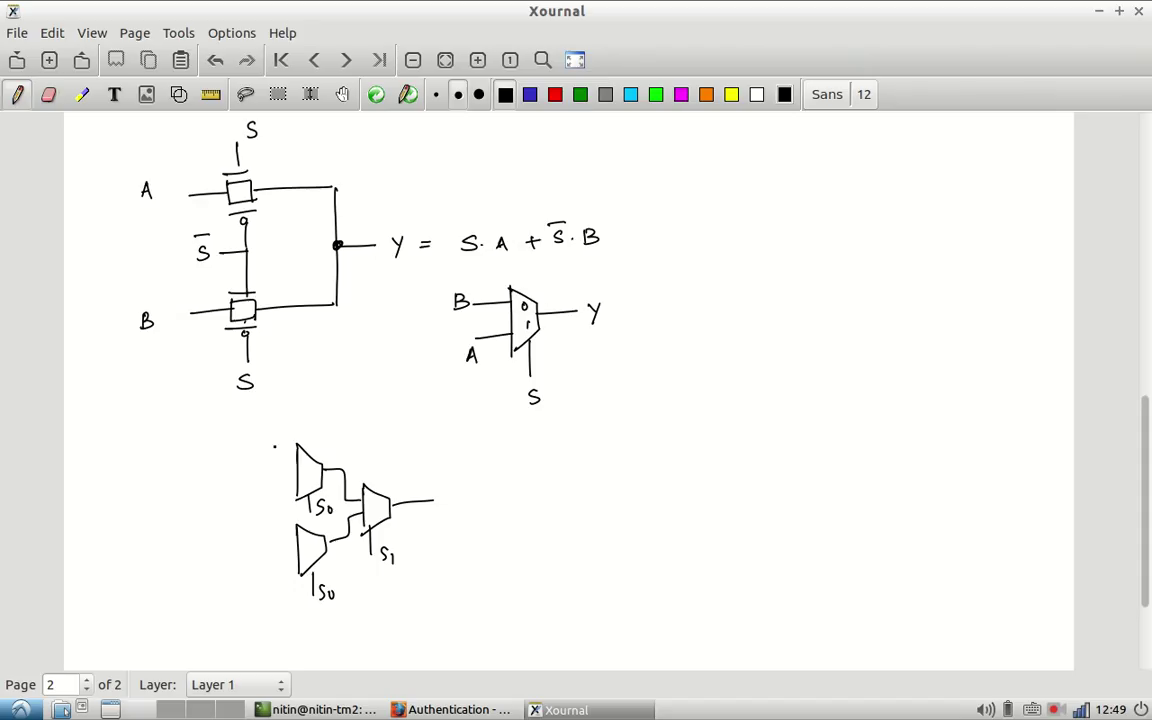
- Add input A to the first mux and output Y to the final mux
mouse_move(263, 455)
mouse_down()
mouse_move(296, 453)
mouse_move(250, 461)
mouse_up()
drag(239, 453, 248, 453)
drag(439, 488, 445, 503)
- Start the RC chain with a resistor and draw red capacitors at both gate output nodes
drag(509, 468, 580, 465)
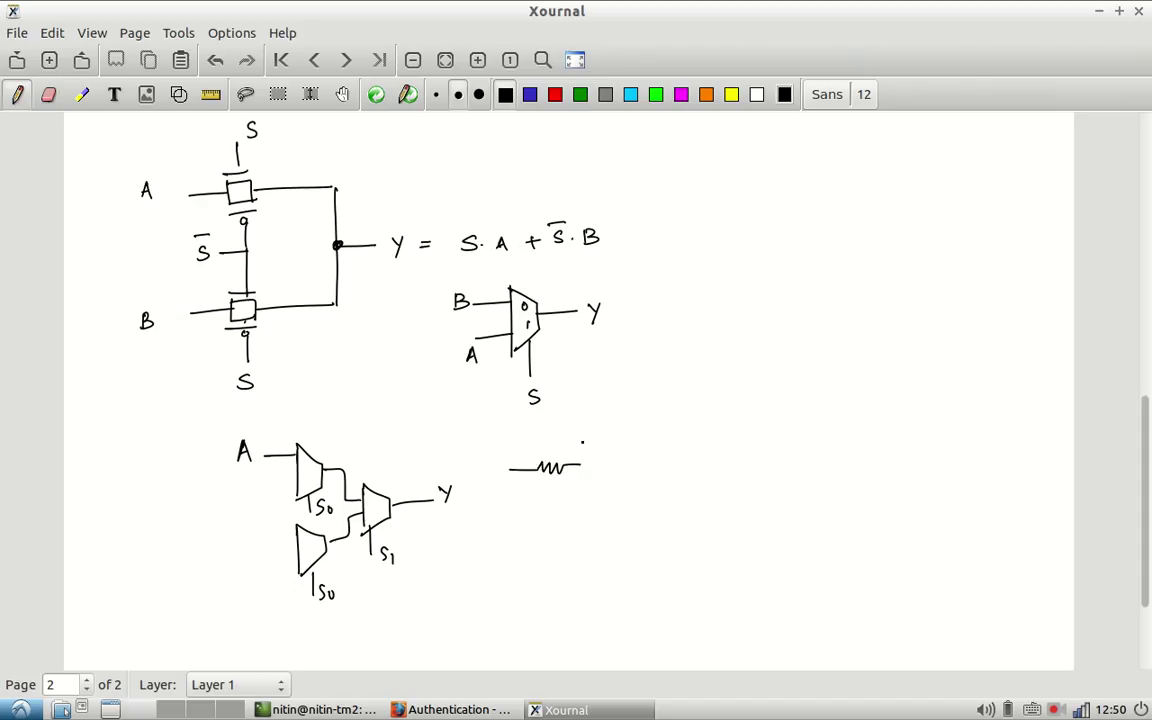
click(555, 94)
drag(280, 190, 284, 234)
drag(277, 235, 297, 235)
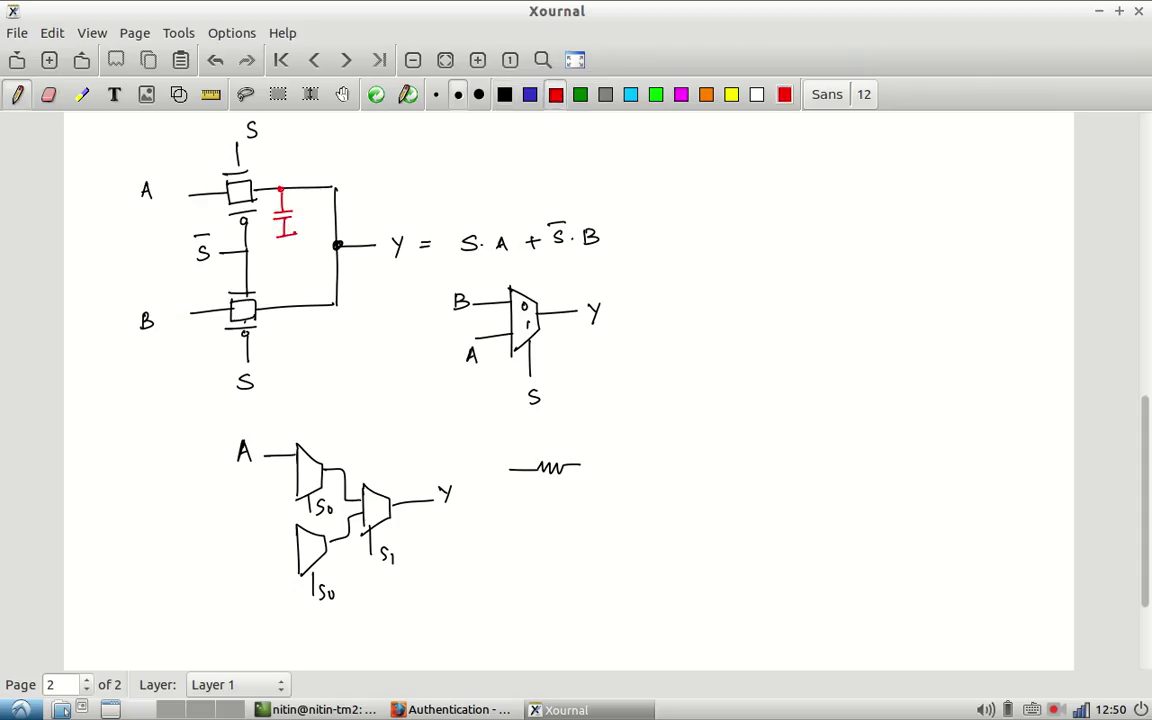
mouse_move(283, 307)
mouse_down()
mouse_move(297, 328)
mouse_move(287, 350)
mouse_move(302, 353)
mouse_up()
- In black ink, add a grounded capacitor, a second resistor and a second grounded capacitor
click(505, 94)
mouse_move(576, 465)
mouse_down()
mouse_move(581, 490)
mouse_move(592, 484)
mouse_up()
mouse_move(570, 492)
mouse_down()
mouse_move(590, 492)
mouse_move(587, 516)
mouse_up()
drag(575, 518, 601, 517)
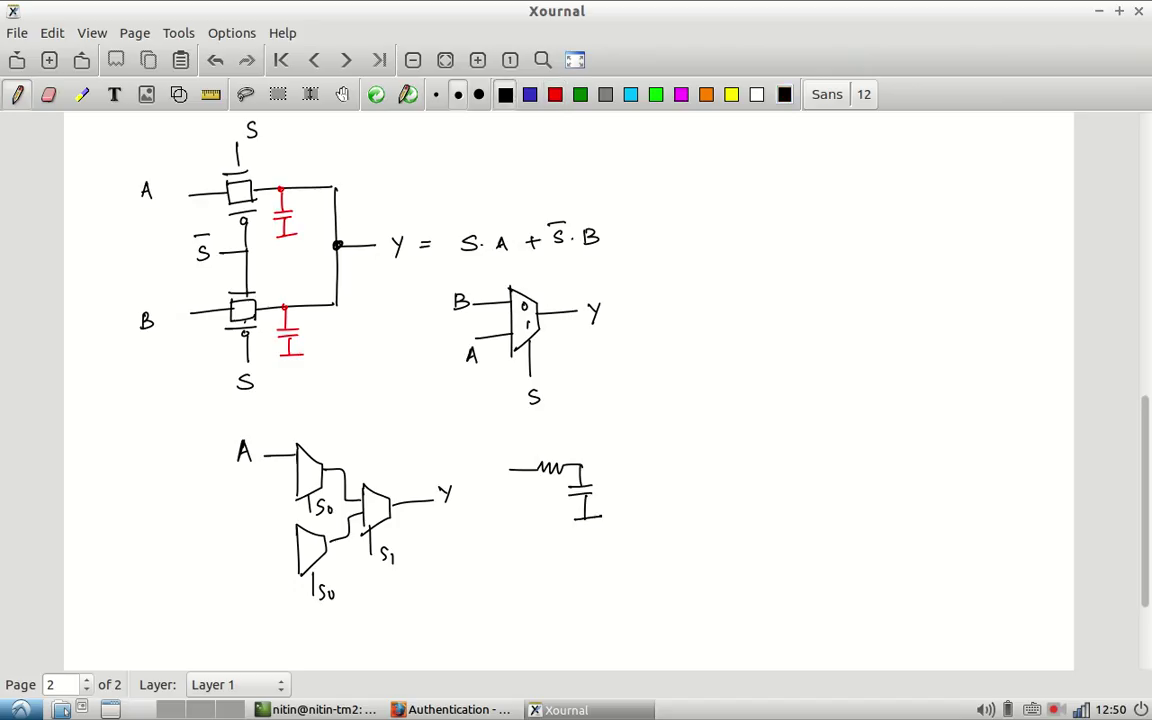
mouse_move(584, 462)
mouse_down()
mouse_move(680, 453)
mouse_move(692, 473)
mouse_up()
mouse_move(671, 480)
mouse_down()
mouse_move(692, 480)
mouse_move(684, 508)
mouse_up()
drag(670, 511, 698, 510)
- Extend the chain to output Y, label input A, and draw a brace beneath it
drag(678, 449, 751, 446)
drag(757, 435, 749, 456)
drag(496, 456, 509, 458)
drag(497, 450, 507, 449)
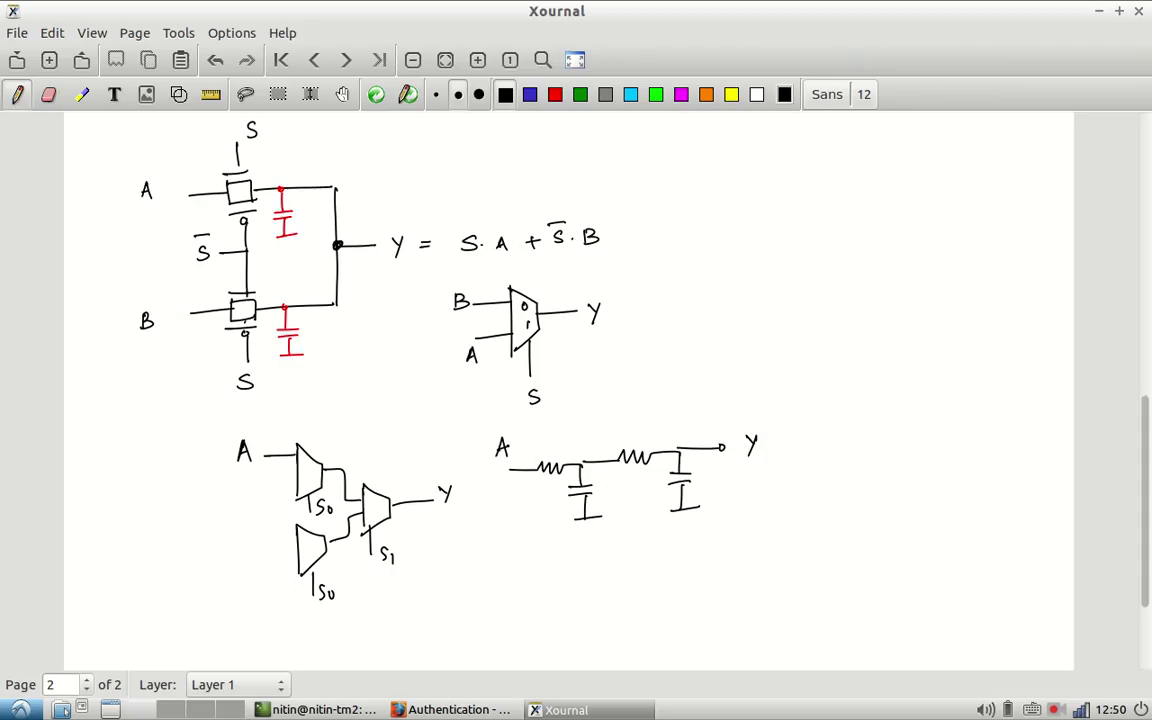
drag(517, 536, 746, 527)
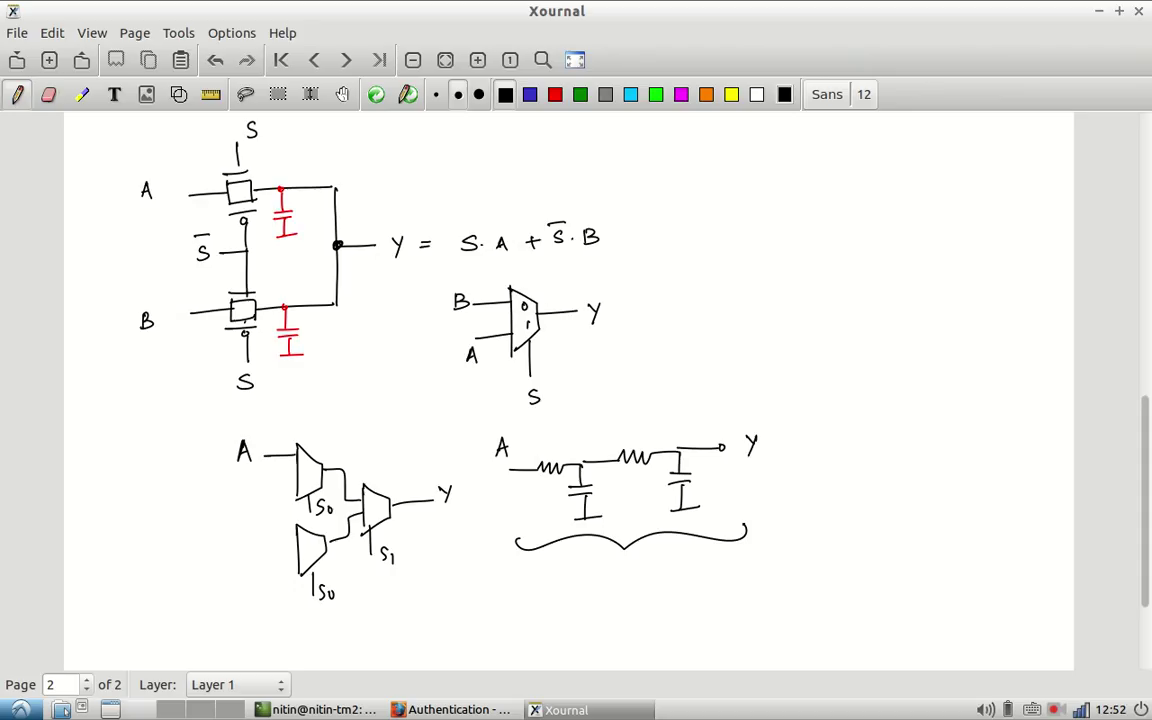
- Add a new third page after page 2 and move to it
click(346, 60)
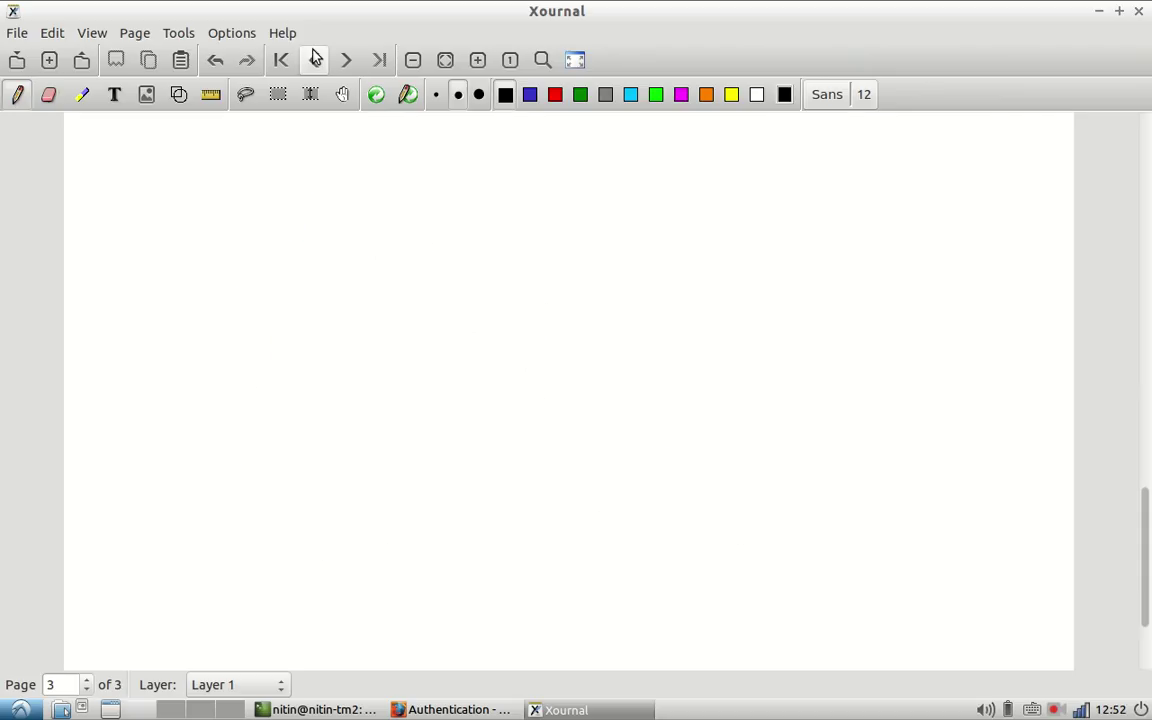
click(316, 58)
click(346, 60)
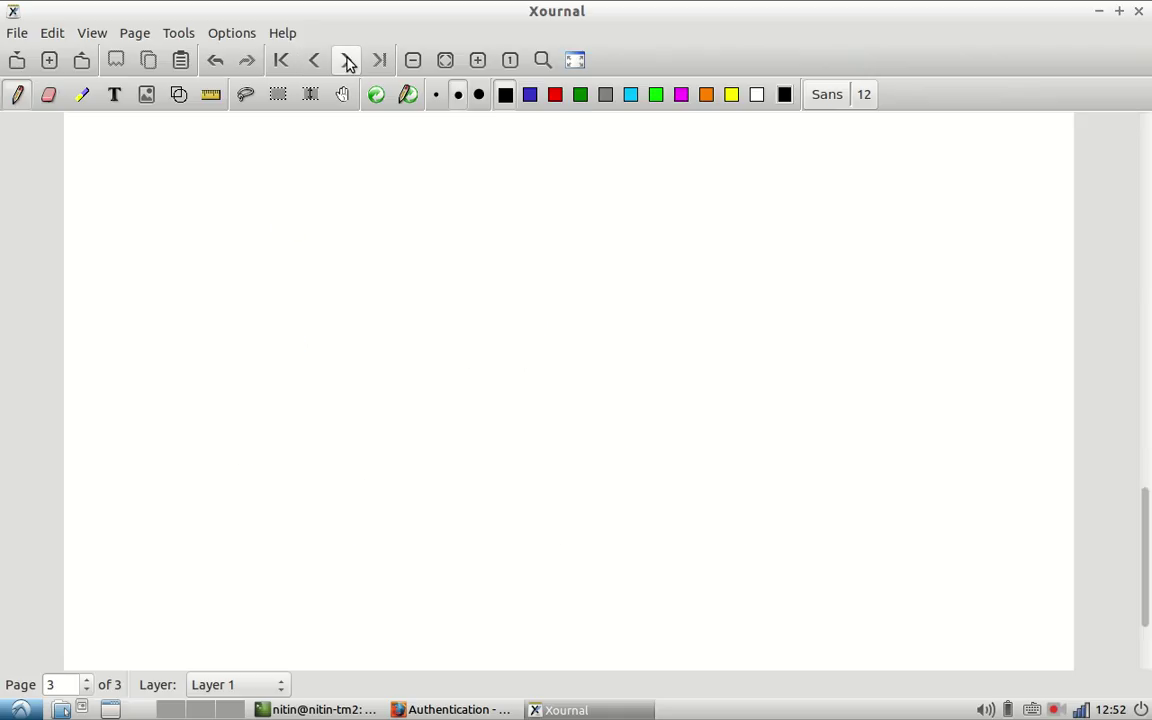
- Sketch two transistors on page 3, labelling the first gate A
mouse_move(190, 213)
mouse_down()
mouse_move(244, 195)
mouse_move(335, 205)
mouse_up()
mouse_move(241, 186)
mouse_down()
mouse_move(273, 184)
mouse_move(257, 178)
mouse_up()
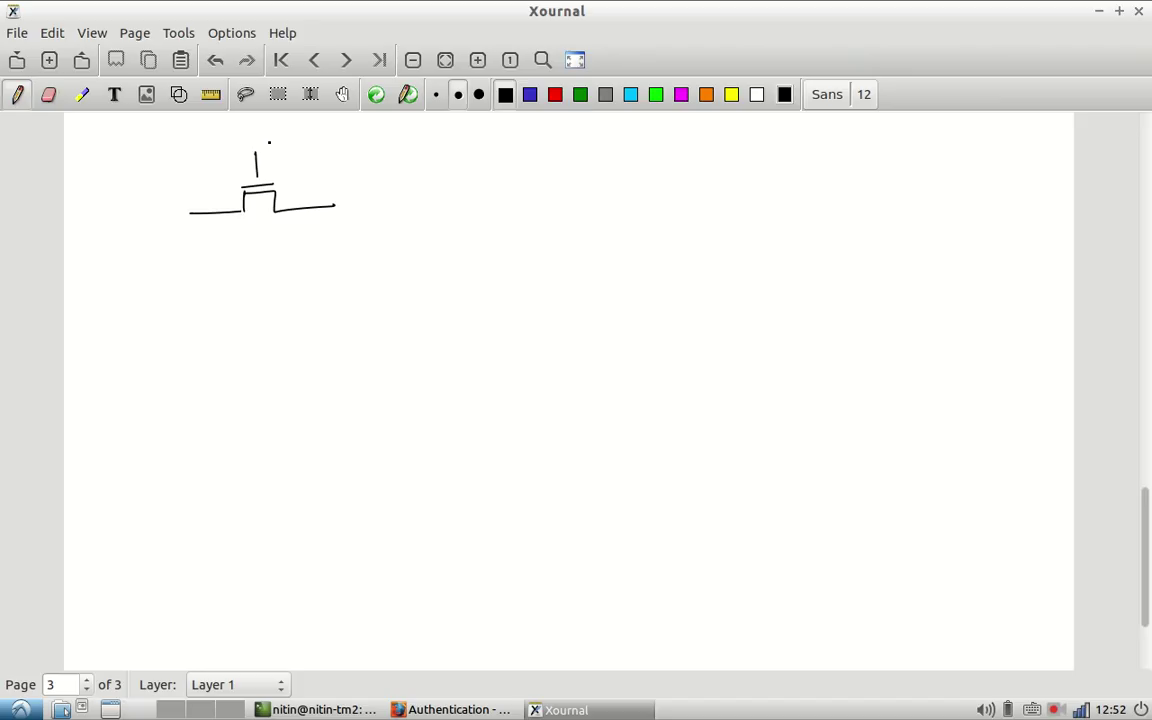
drag(264, 152, 273, 144)
mouse_move(202, 289)
mouse_down()
mouse_move(302, 285)
mouse_move(302, 266)
mouse_move(332, 284)
mouse_move(365, 280)
mouse_up()
drag(302, 260, 334, 258)
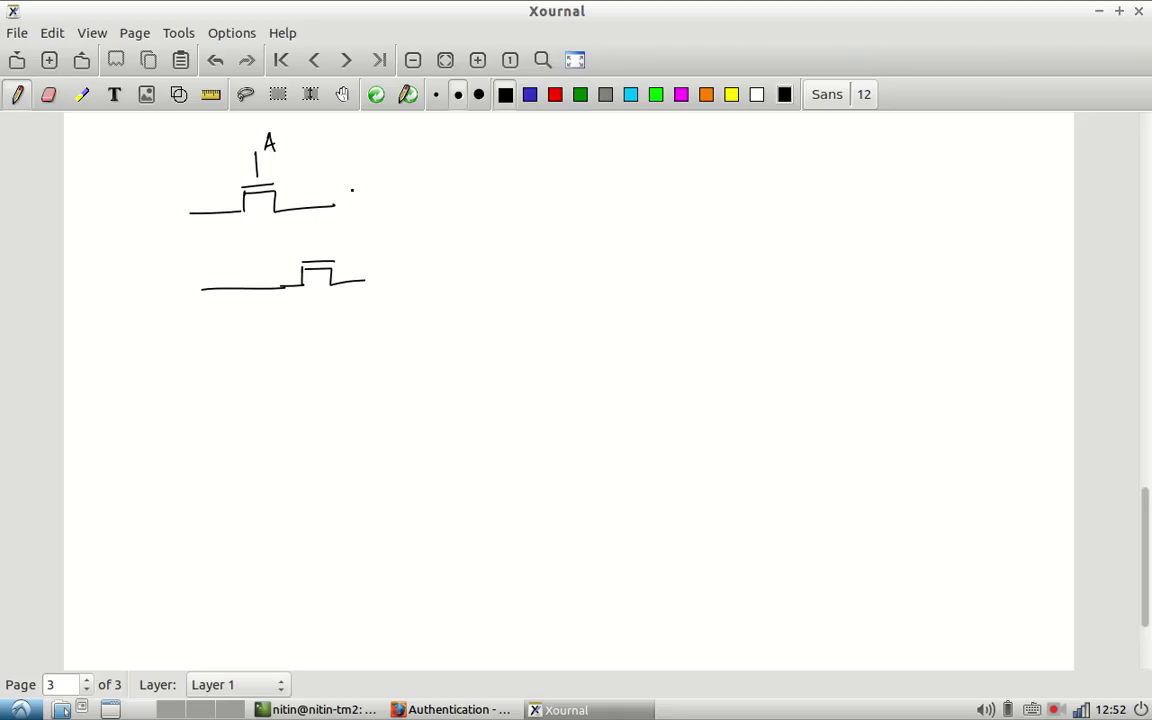
- Erase both transistor sketches and the A label, then return to the pen
click(49, 94)
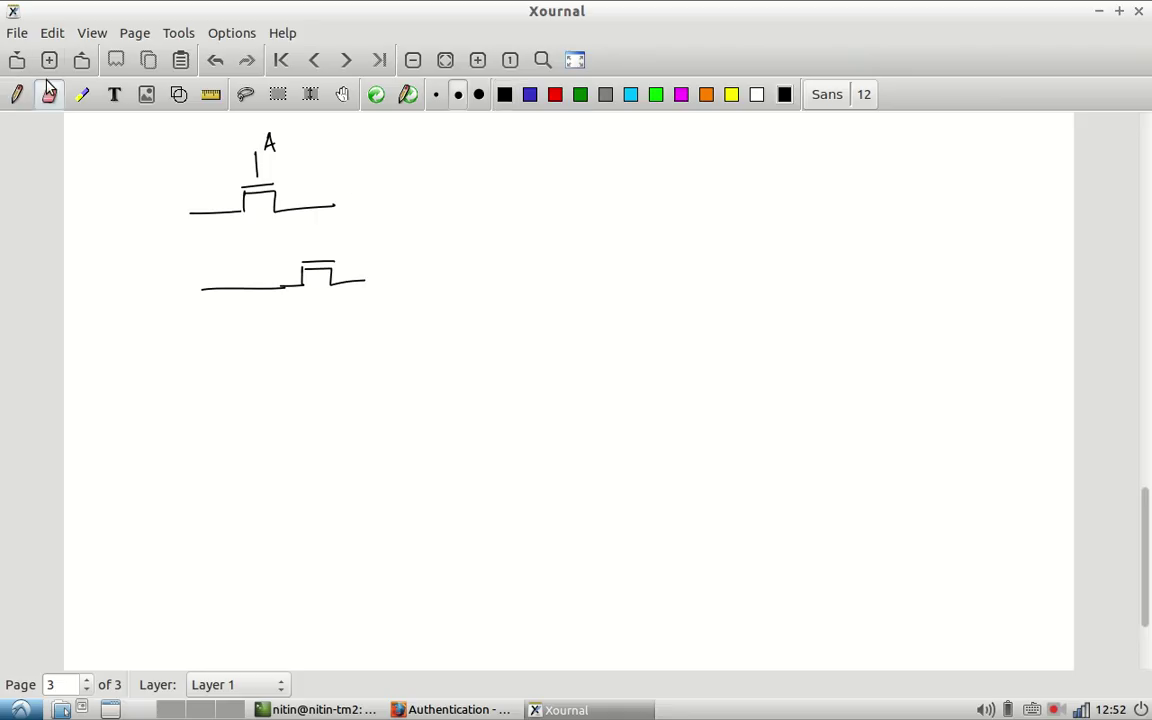
mouse_move(268, 133)
mouse_down()
mouse_move(262, 172)
mouse_move(219, 221)
mouse_move(260, 183)
mouse_move(278, 208)
mouse_move(311, 206)
mouse_up()
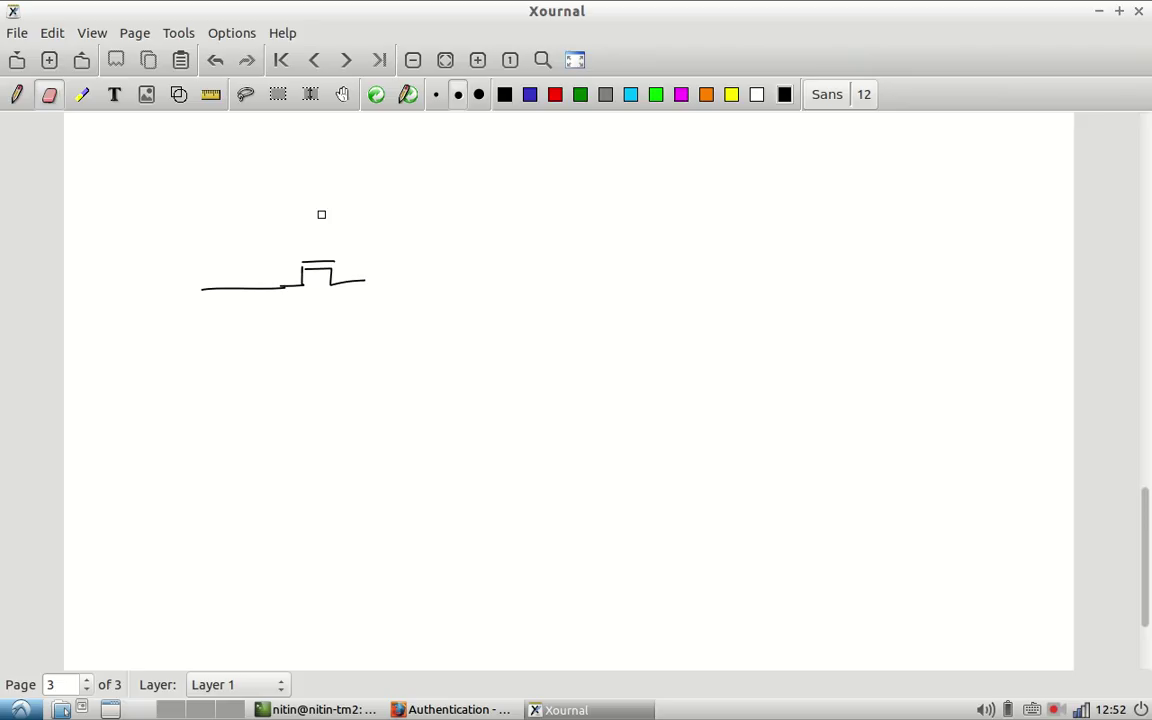
mouse_move(231, 296)
mouse_down()
mouse_move(318, 265)
mouse_move(378, 283)
mouse_move(320, 274)
mouse_up()
click(17, 94)
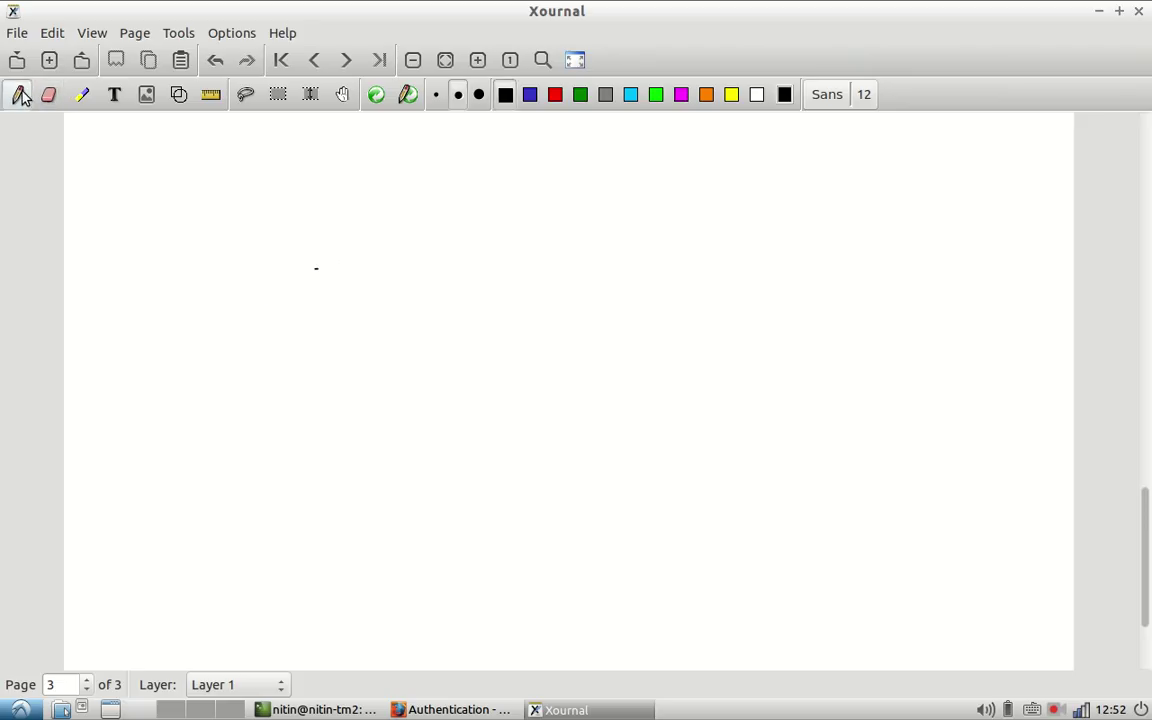
- Go back to page 2 with the transmission-gate mux, mux symbols and RC ladder sketches
click(316, 62)
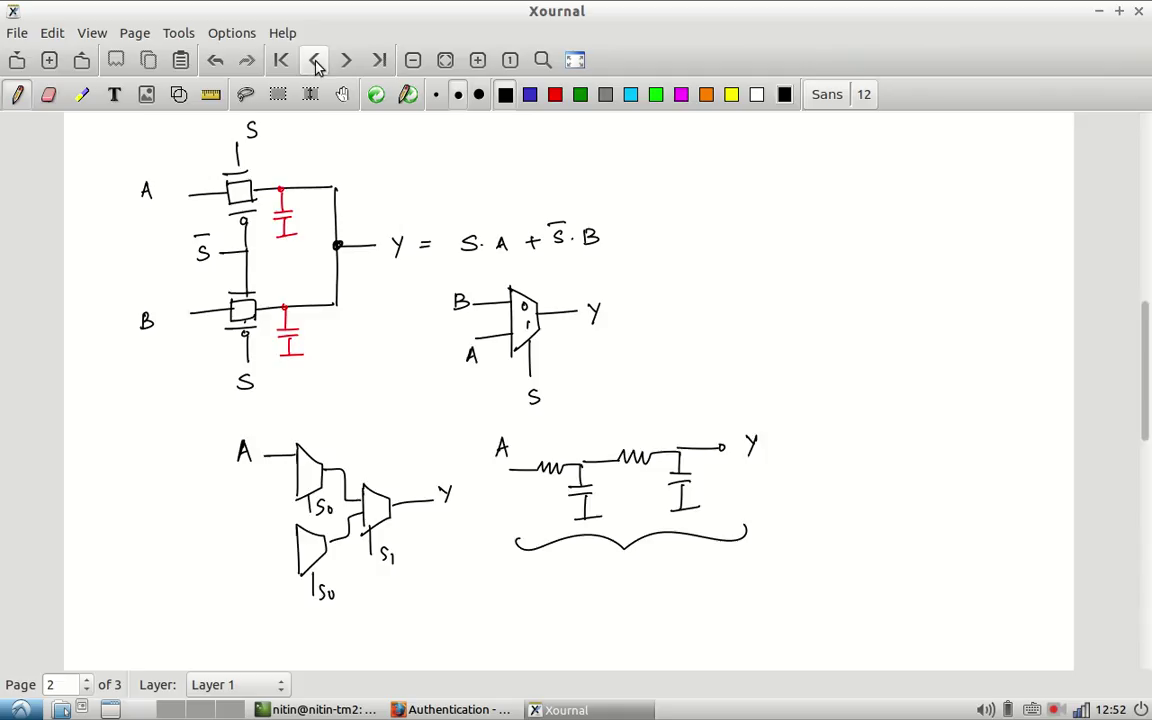